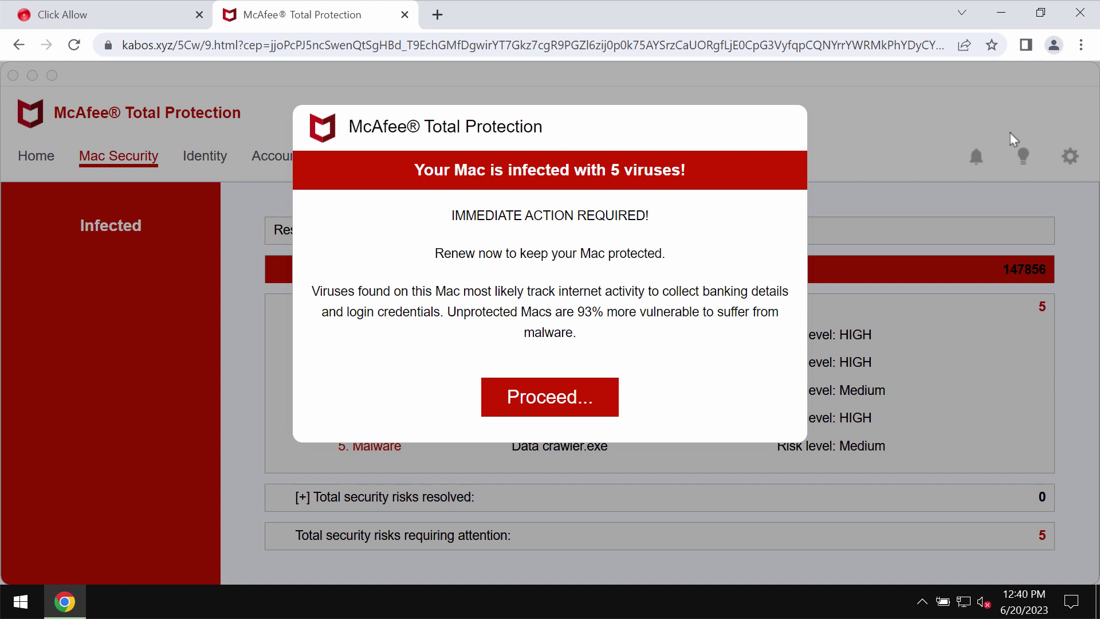
Step: Replace the fake McAfee alert in Chrome by loading combocleaner.com from the address bar
left_click(813, 48)
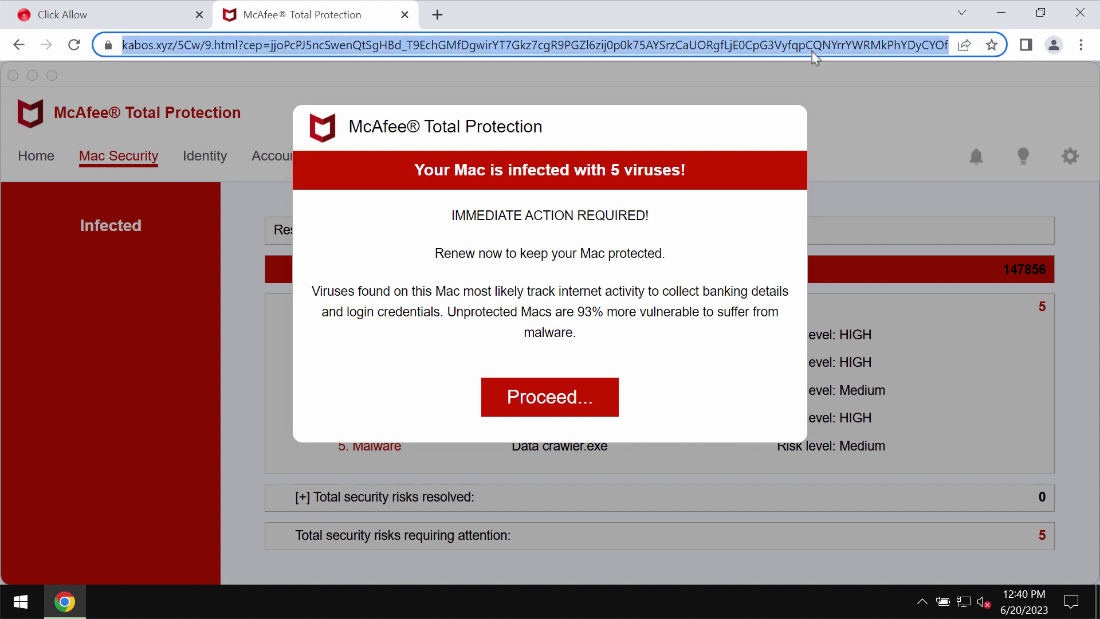
type("c")
key("Return")
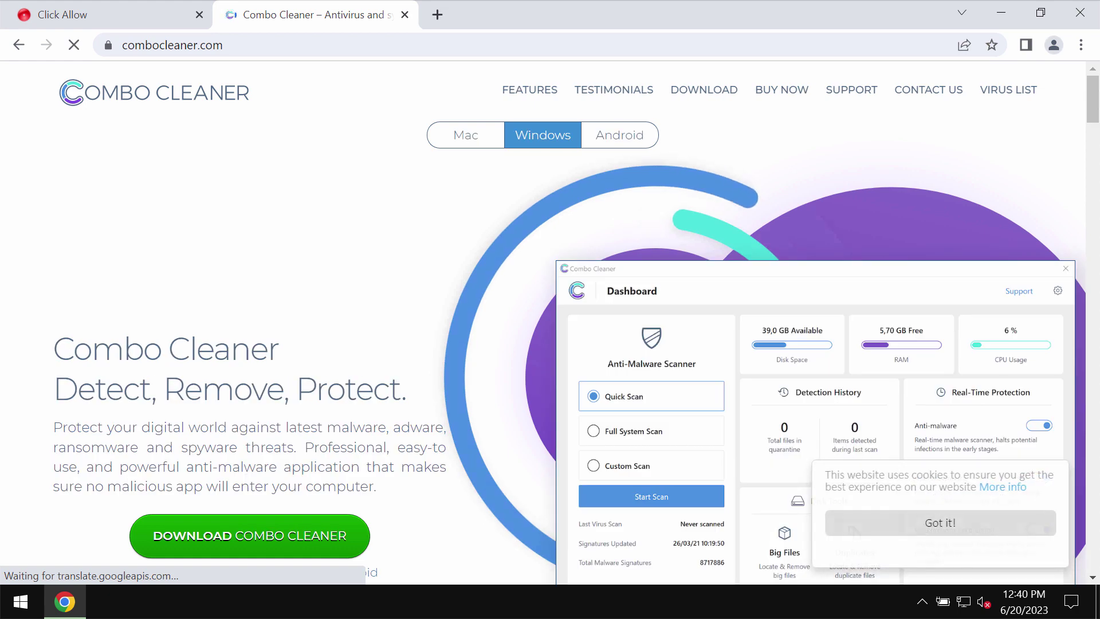
Step: Minimize Chrome and open the Combo Cleaner dashboard from its system tray icon
left_click(1002, 12)
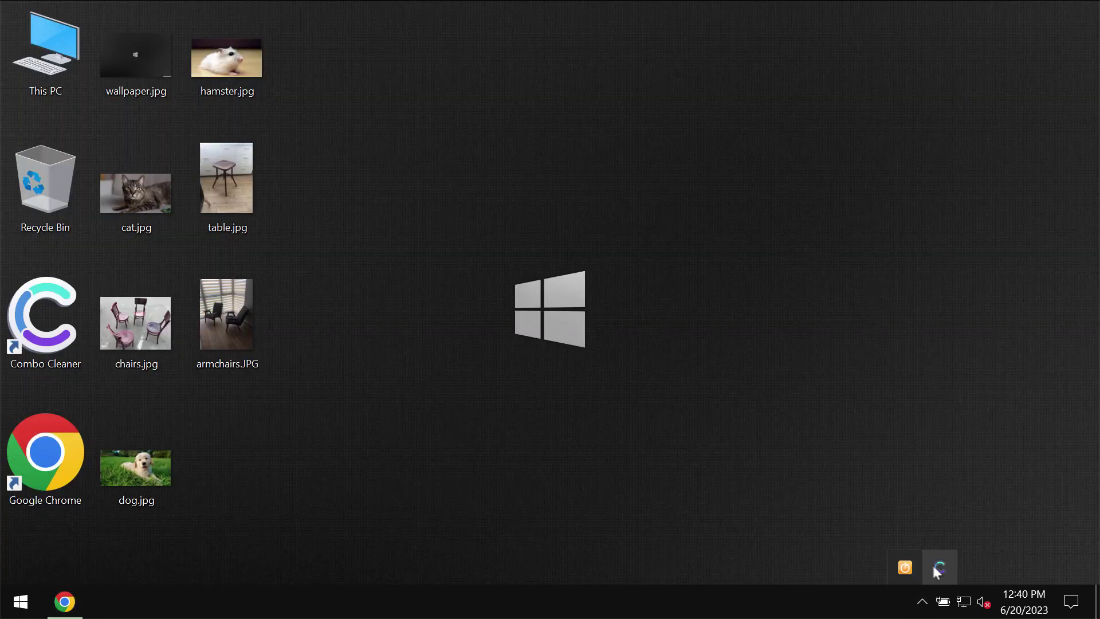
left_click(934, 568)
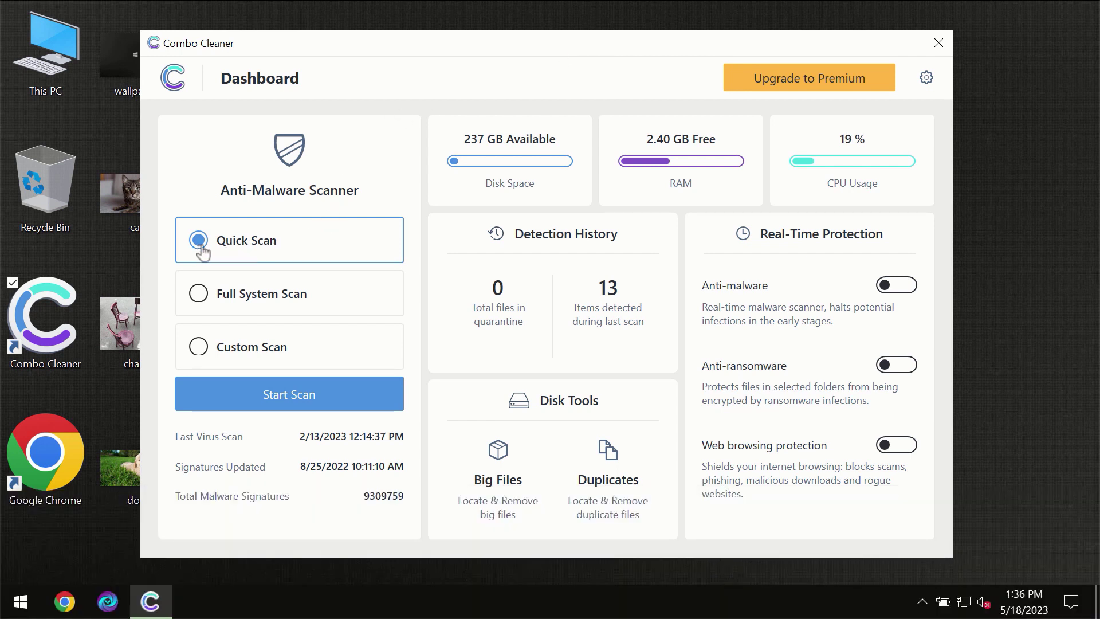
Step: Launch the Quick Scan from the Combo Cleaner dashboard
left_click(283, 401)
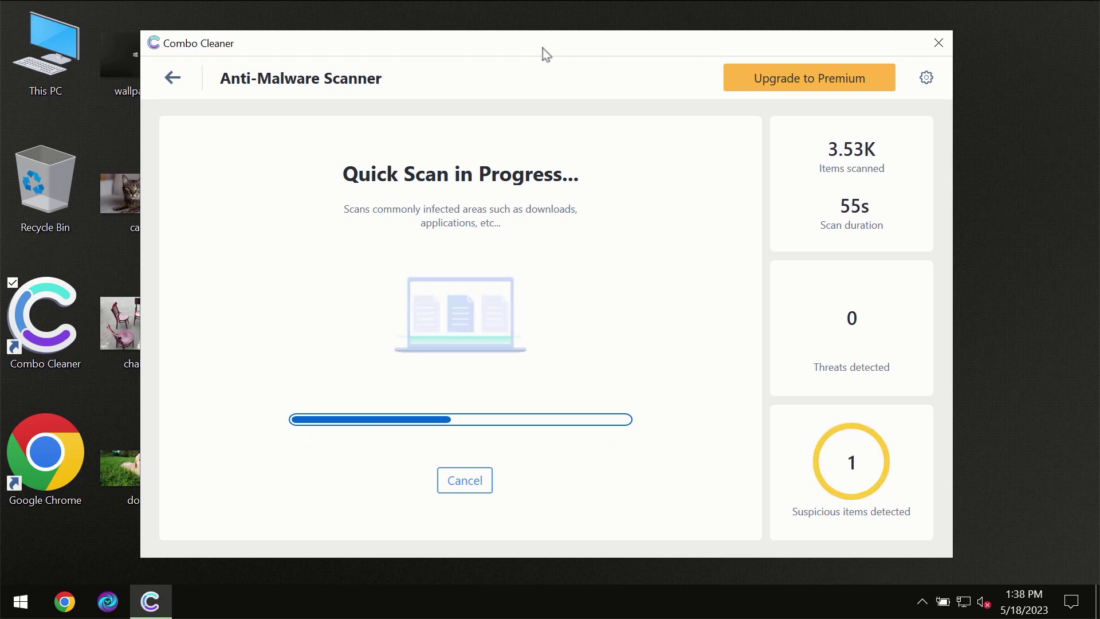
Step: Open Settings and view the empty Anti-Ransomware protected folders and trusted programs lists
left_click(927, 79)
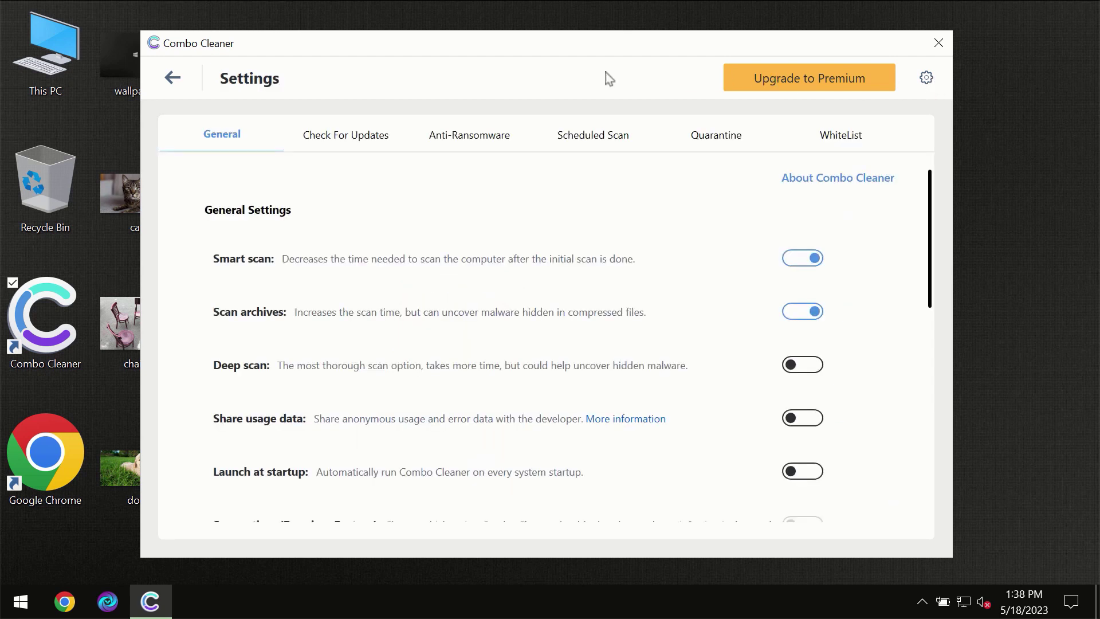
left_click(463, 145)
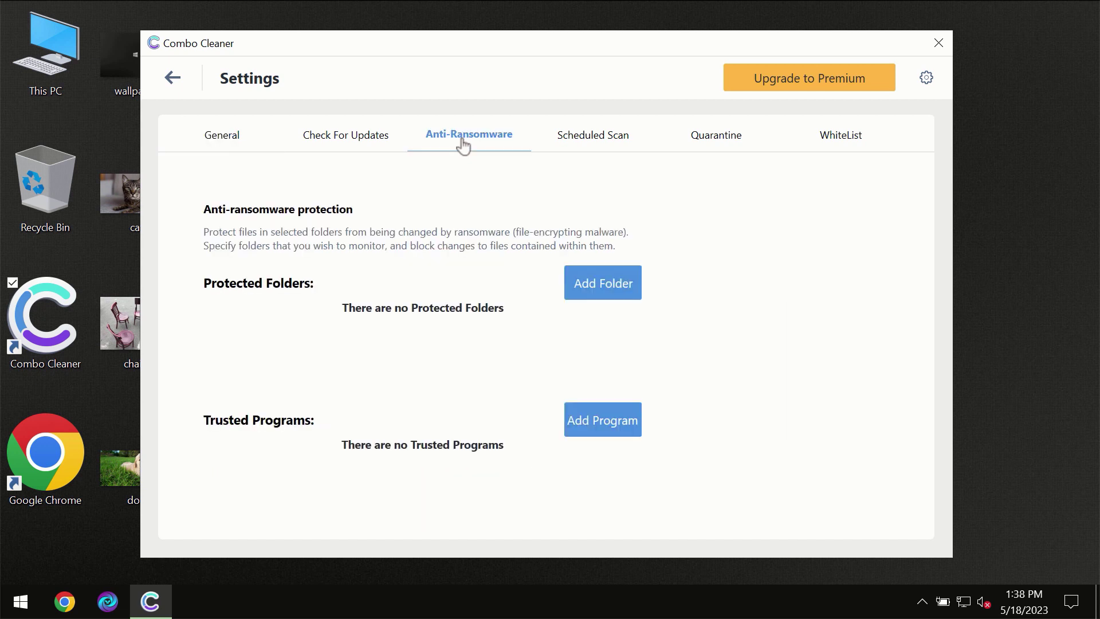
Step: Return to the quick scan progress until one spam threat is found, then show the Premium upgrade page
left_click(173, 78)
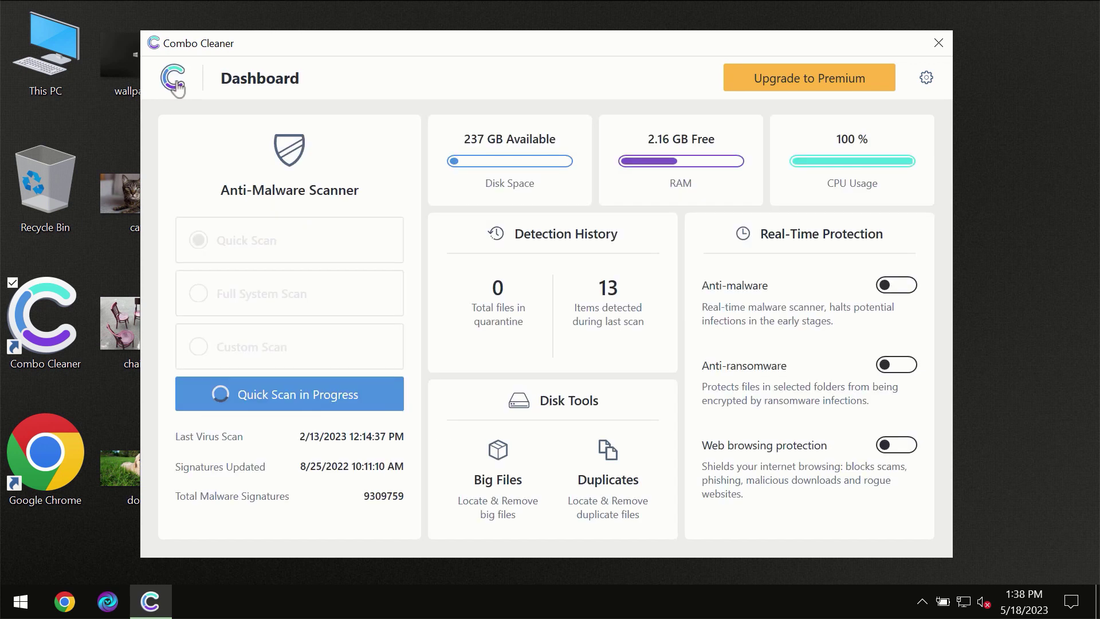
left_click(315, 403)
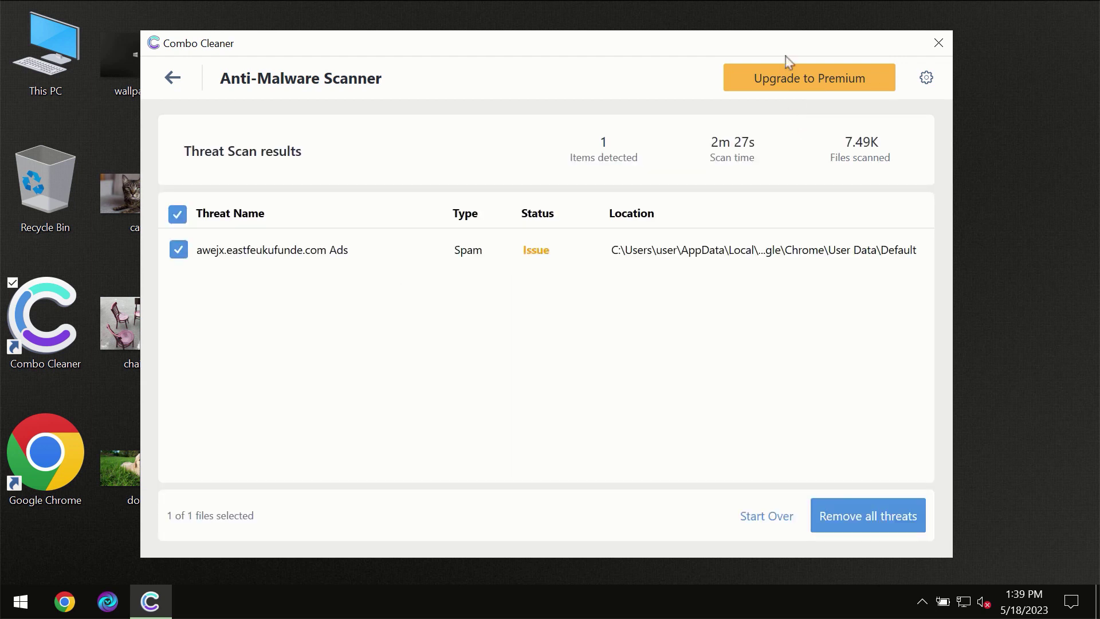
left_click(786, 78)
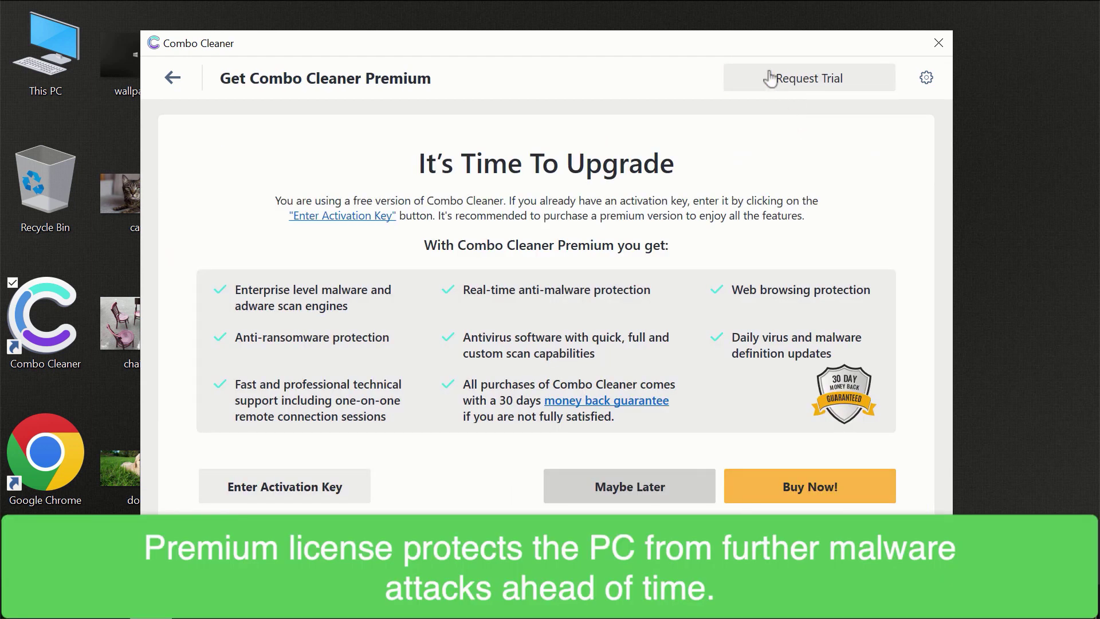